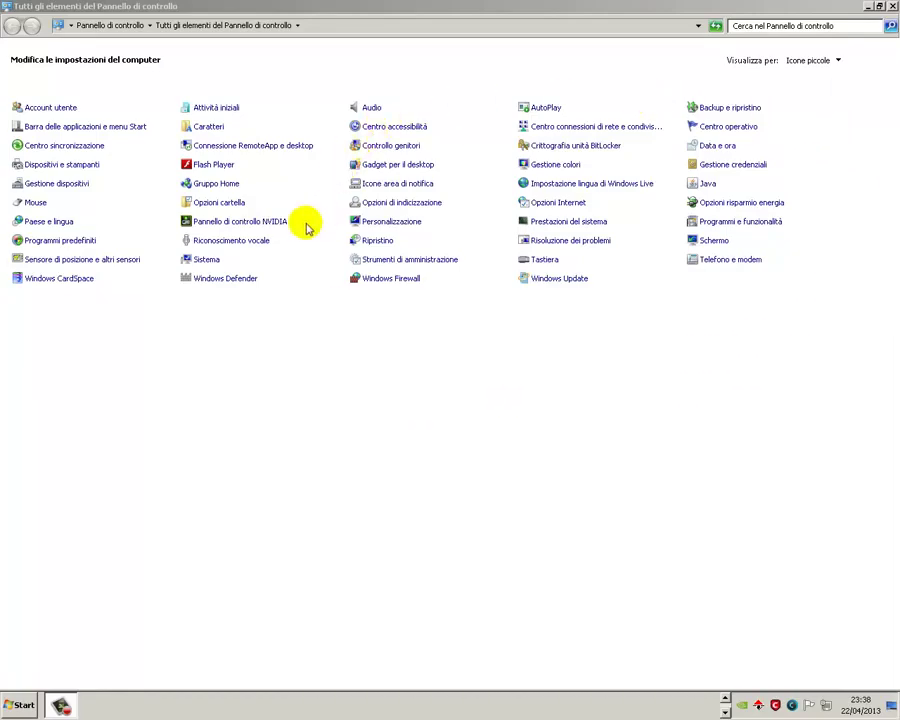
Step: View the installed programs list, select individual entries such as FormatFactory and Foxit Reader, and return to all Control Panel items
{"action": "left_click", "coordinate": [733, 222]}
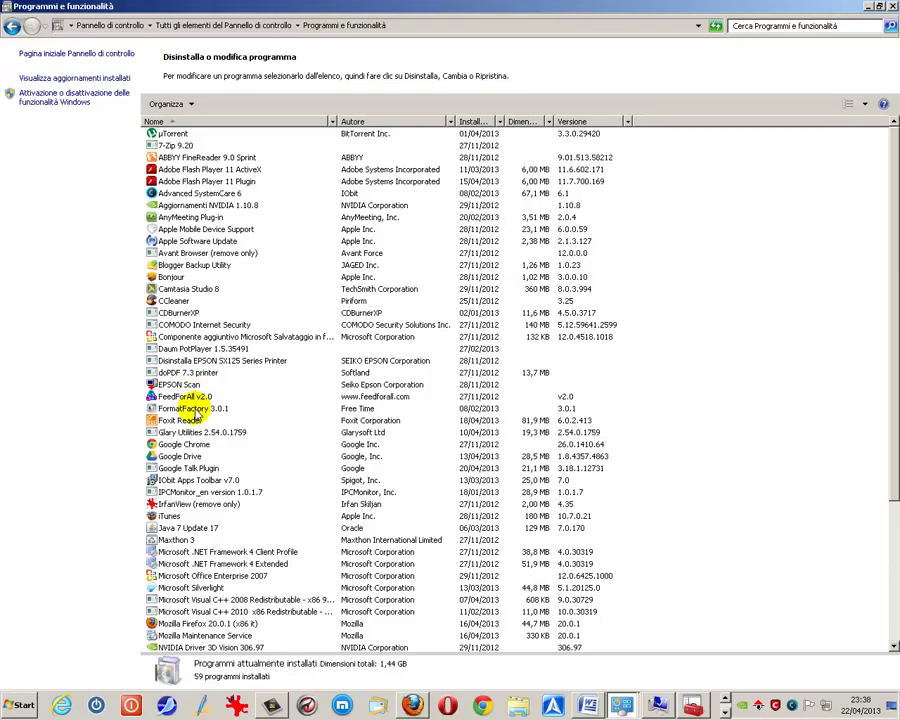
{"action": "left_click", "coordinate": [196, 410]}
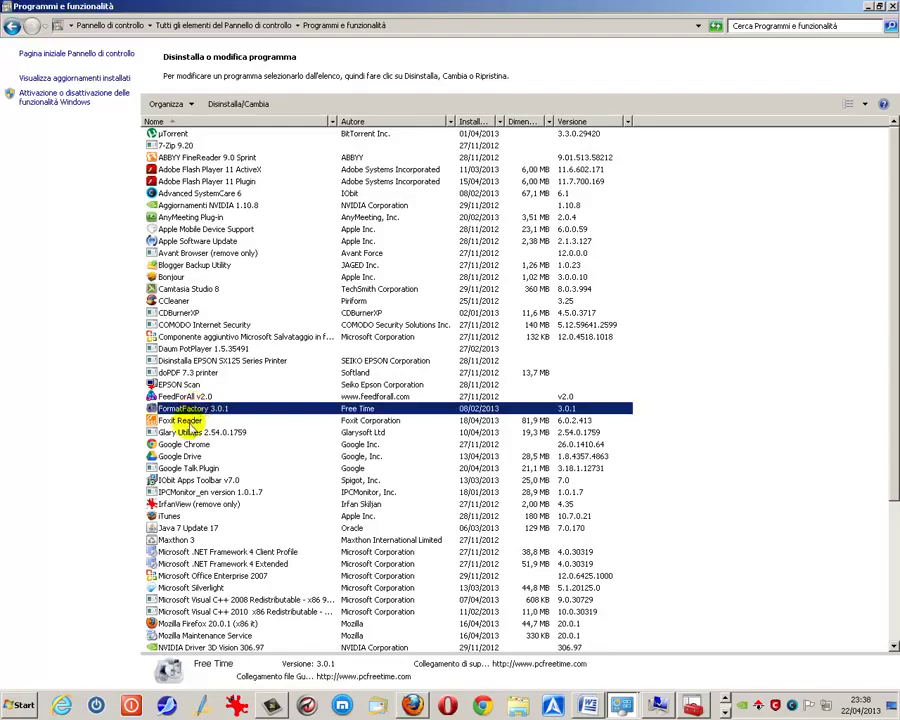
{"action": "left_click", "coordinate": [176, 456]}
{"action": "left_click", "coordinate": [190, 492]}
{"action": "left_click", "coordinate": [188, 421]}
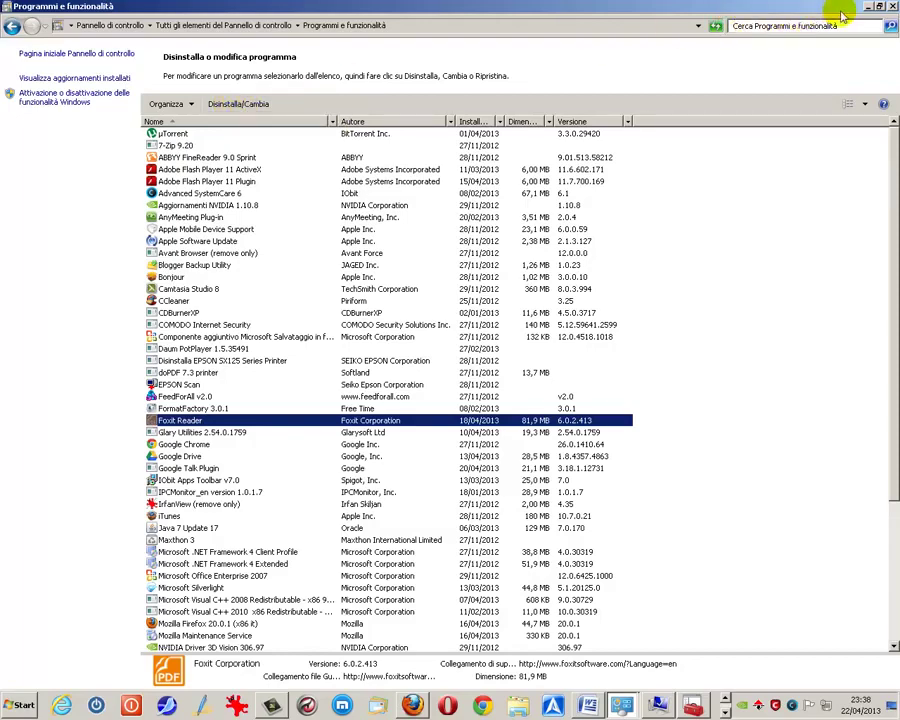
{"action": "key", "text": "BackSpace"}
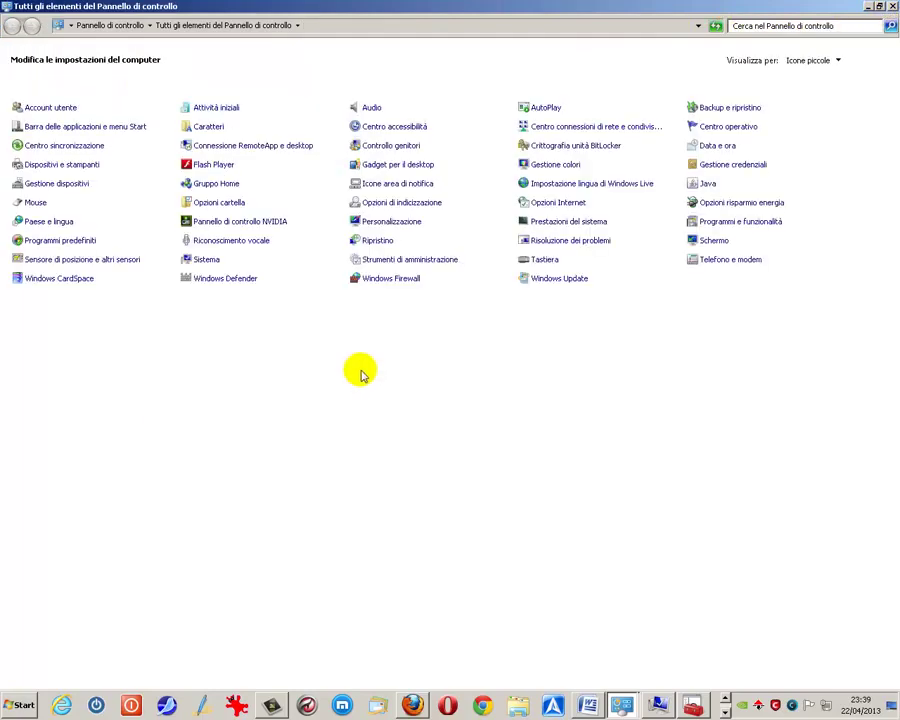
Step: Look in the IrfanView folder among all installed programs for its own uninstall entry, and return to Control Panel
{"action": "left_click", "coordinate": [18, 705]}
{"action": "mouse_move", "coordinate": [30, 650]}
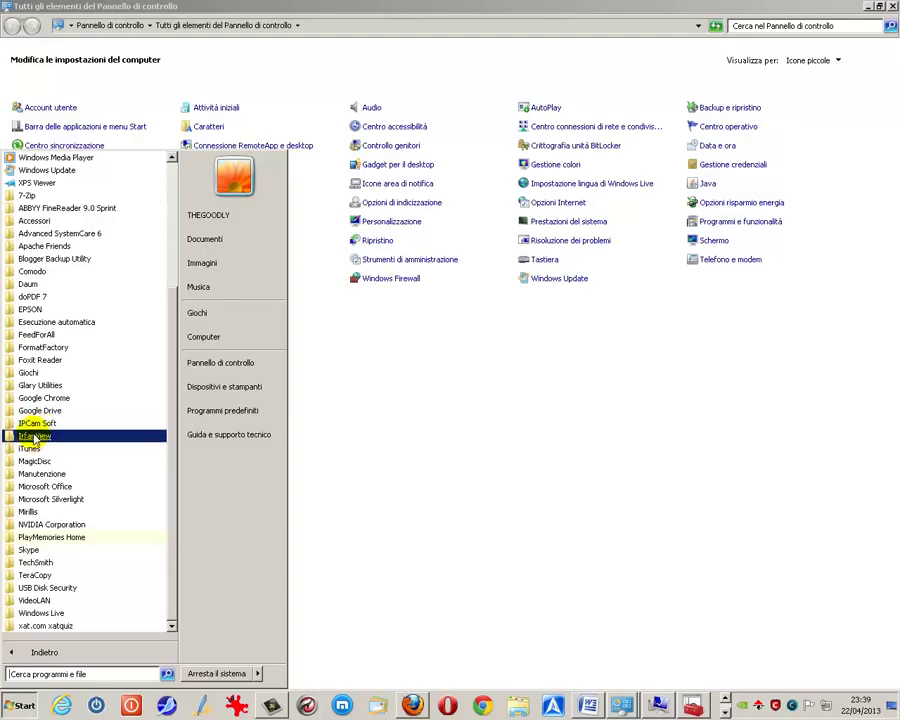
{"action": "left_click", "coordinate": [30, 437]}
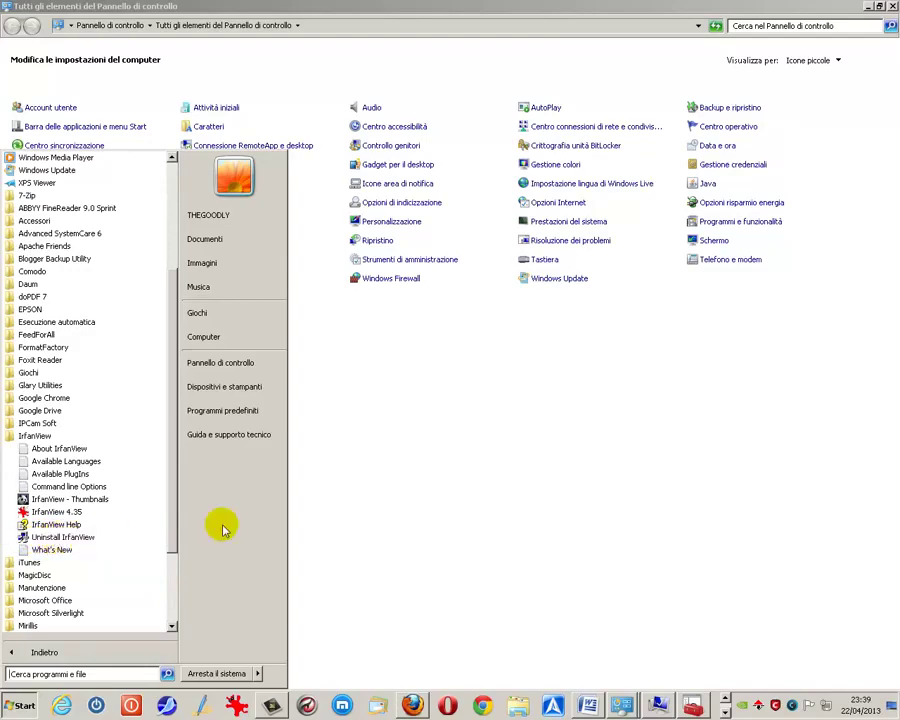
{"action": "left_click", "coordinate": [330, 6]}
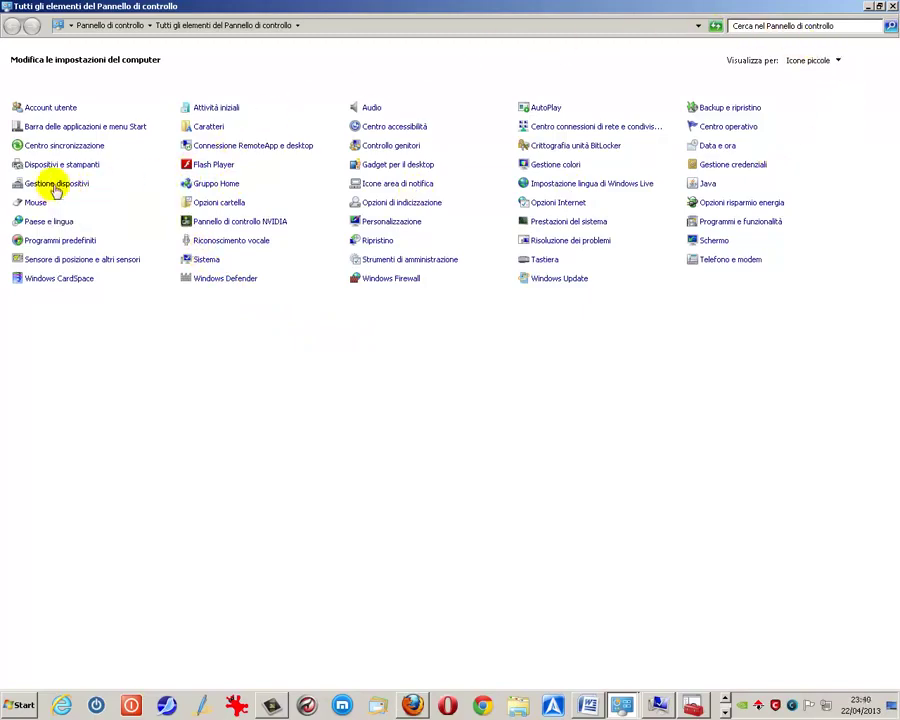
Step: Open Device Manager full screen and view the driver properties of the NVIDIA GeForce 9400 GT display adapter
{"action": "left_click", "coordinate": [56, 185]}
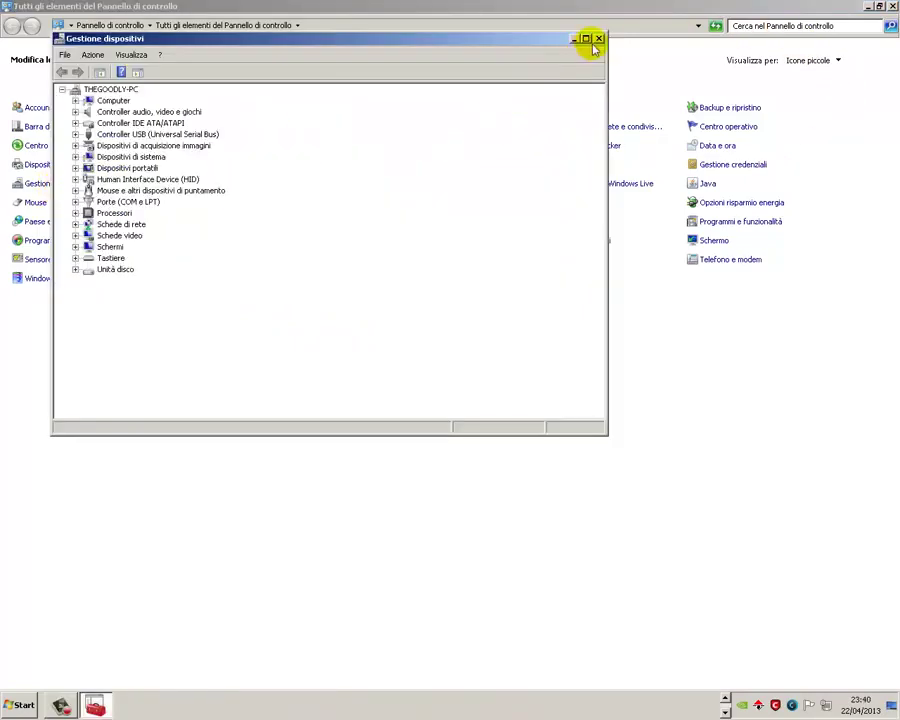
{"action": "left_click", "coordinate": [586, 39]}
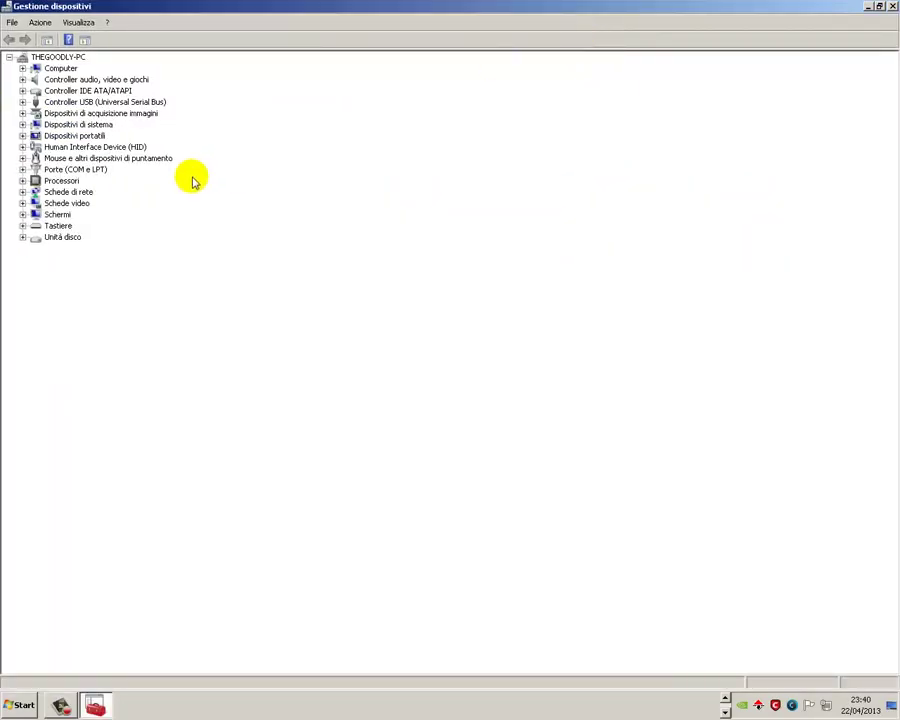
{"action": "left_click", "coordinate": [22, 203]}
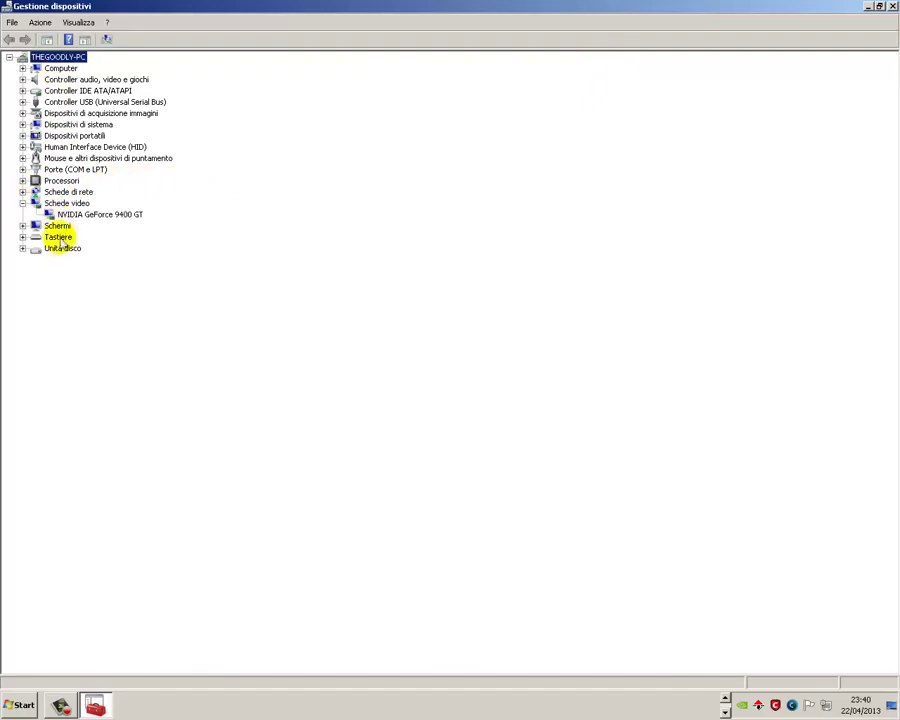
{"action": "left_click", "coordinate": [68, 216]}
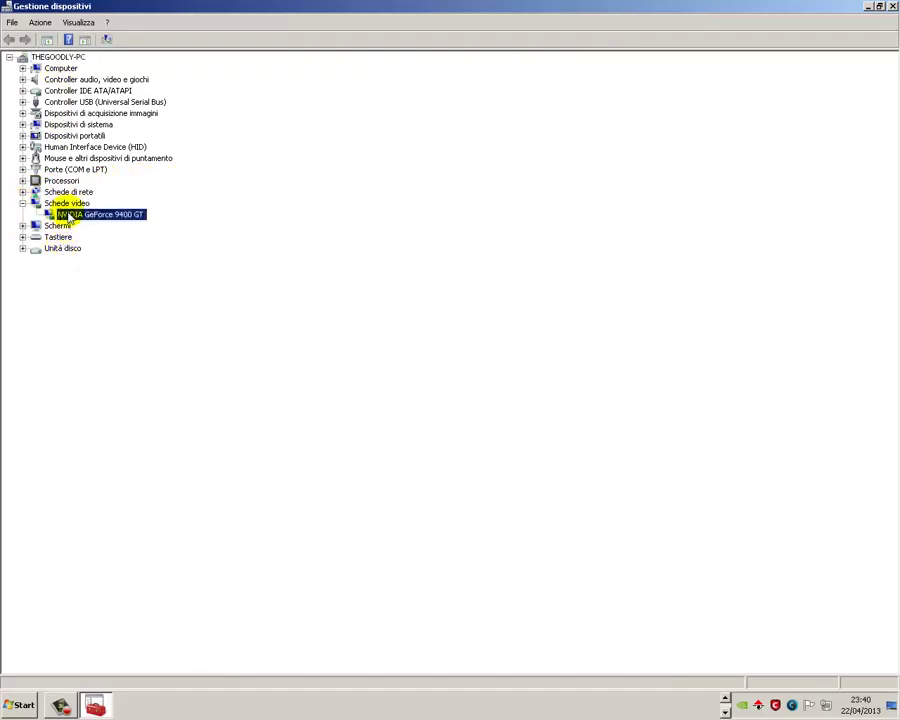
{"action": "right_click", "coordinate": [69, 217]}
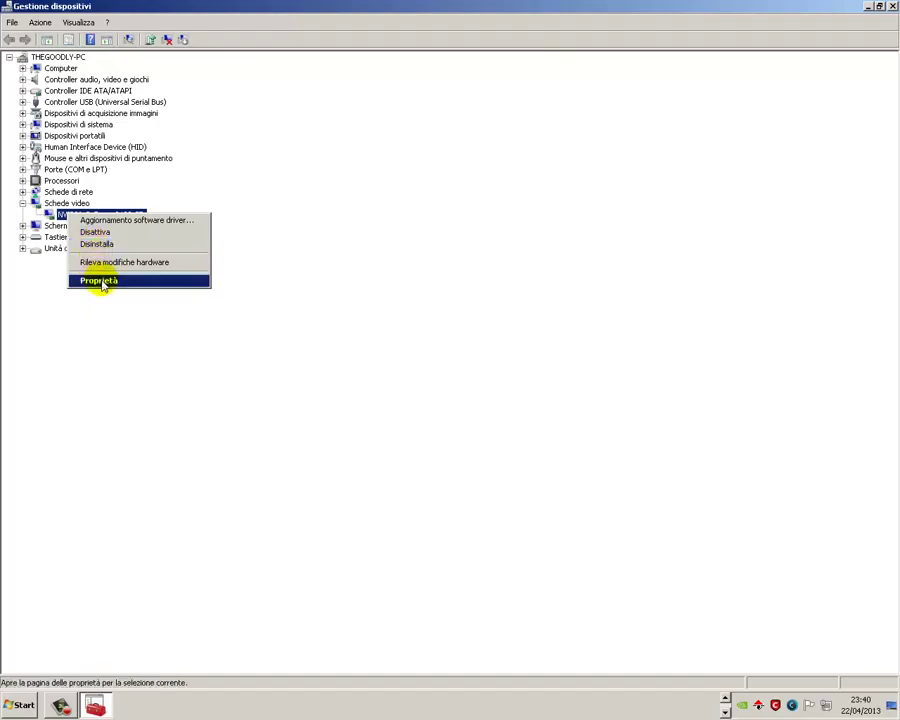
{"action": "left_click", "coordinate": [101, 281]}
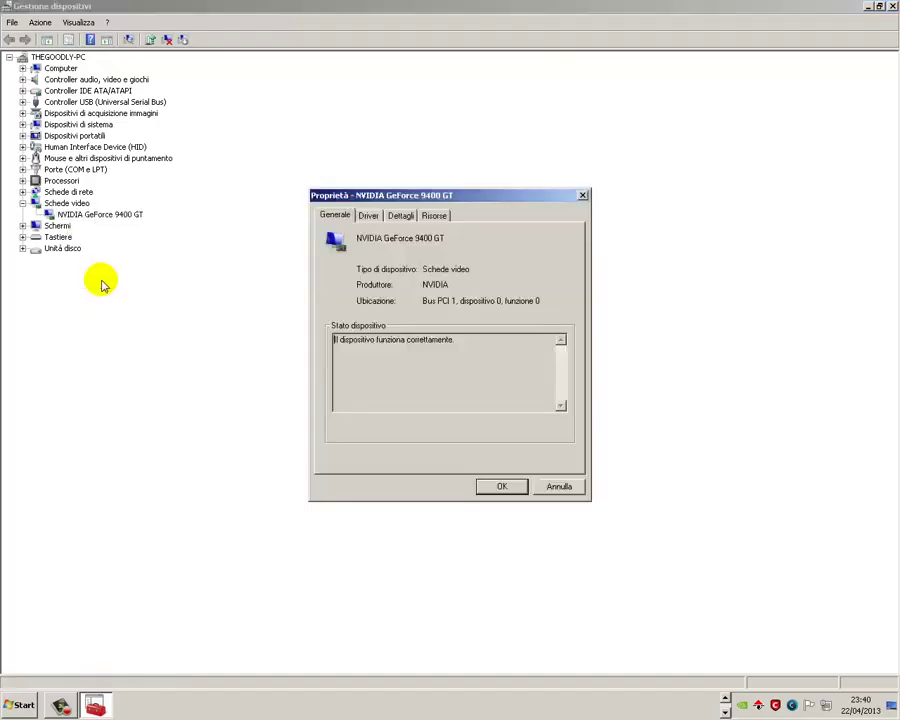
{"action": "left_click", "coordinate": [366, 216]}
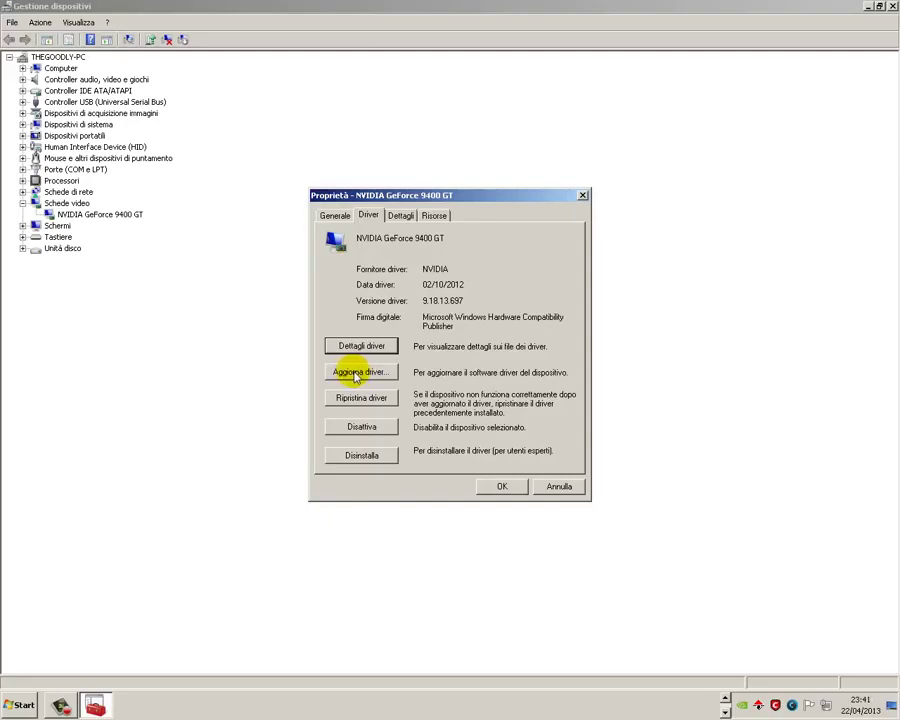
Step: Start a driver update from the adapter's properties, choose to search the computer for driver software, and cancel out of both dialogs
{"action": "left_click", "coordinate": [354, 373]}
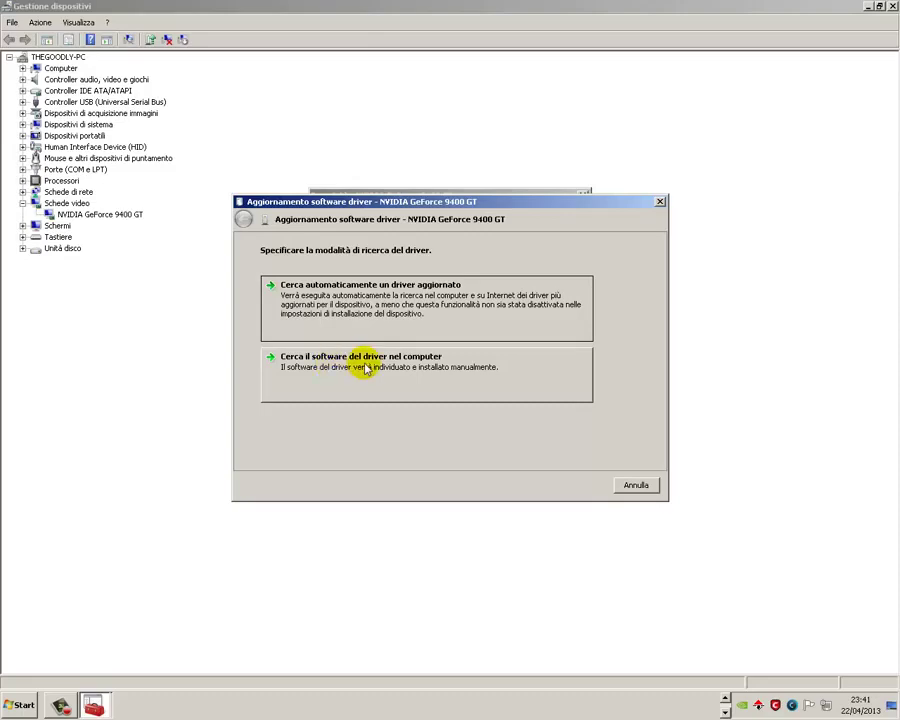
{"action": "left_click", "coordinate": [366, 366]}
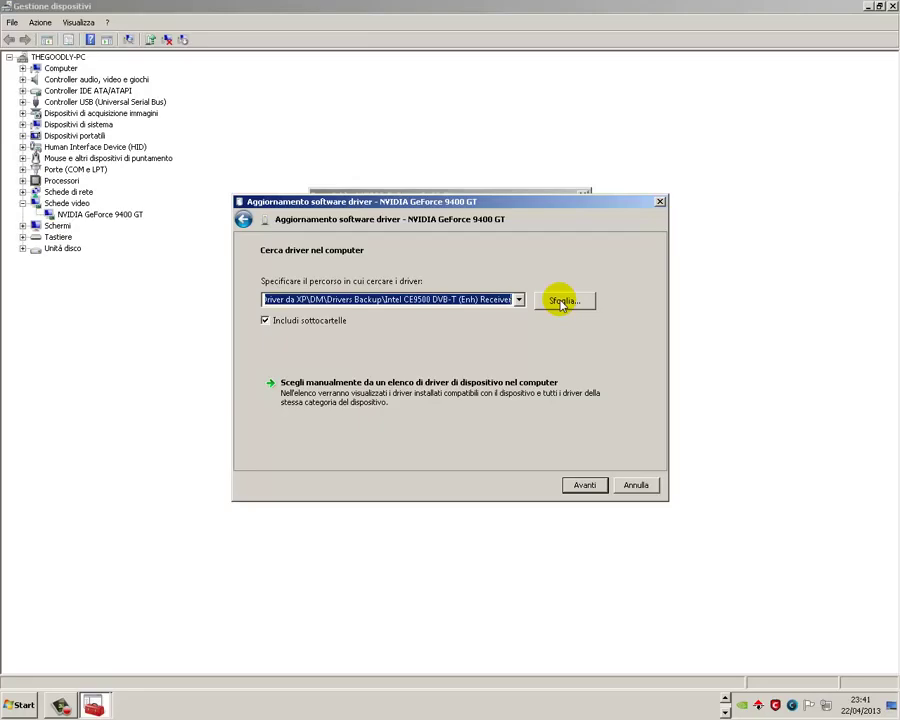
{"action": "left_click", "coordinate": [637, 487]}
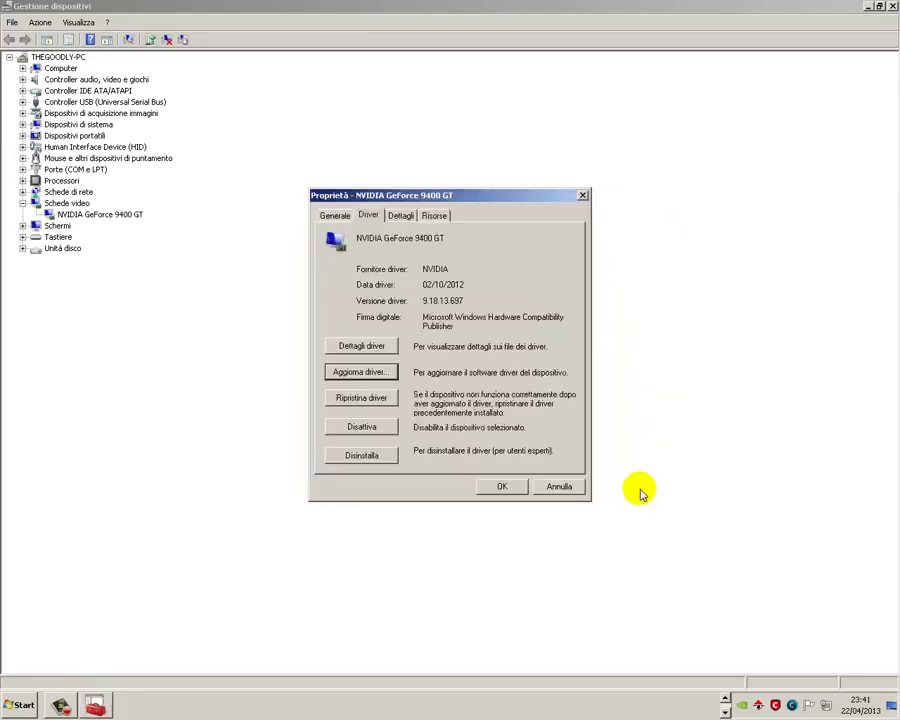
{"action": "left_click", "coordinate": [566, 487]}
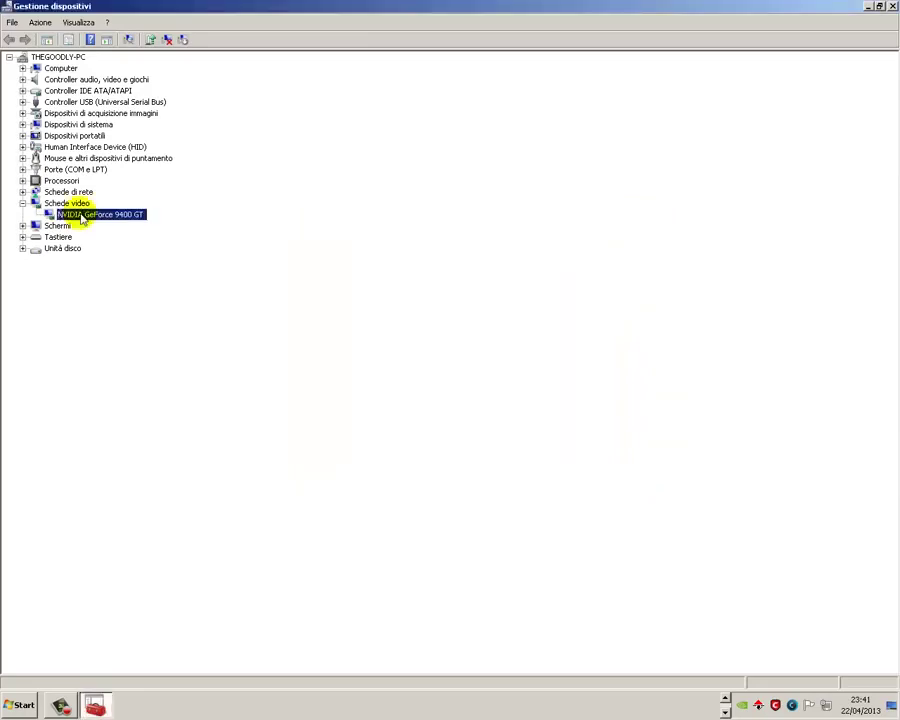
Step: Start the driver software update directly on the NVIDIA GeForce 9400 GT in the device list and cancel it
{"action": "right_click", "coordinate": [82, 219]}
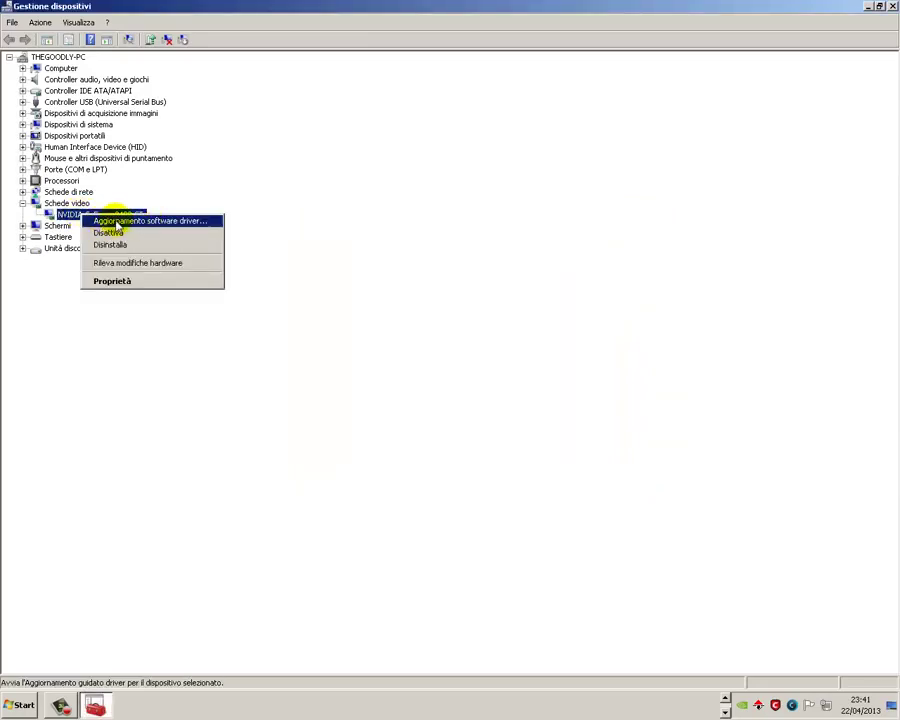
{"action": "left_click", "coordinate": [117, 222]}
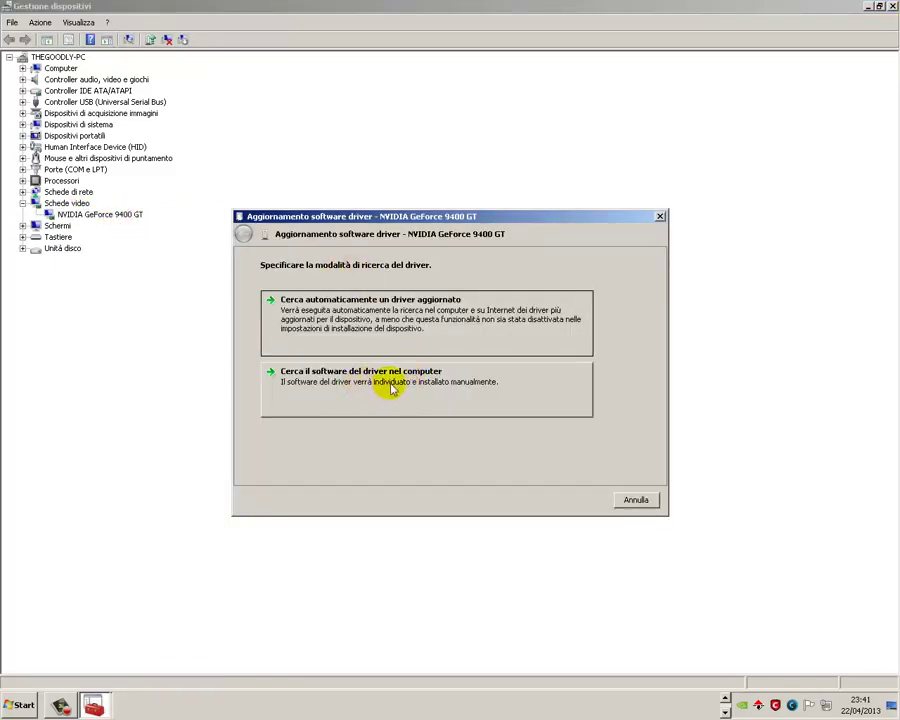
{"action": "left_click", "coordinate": [628, 498]}
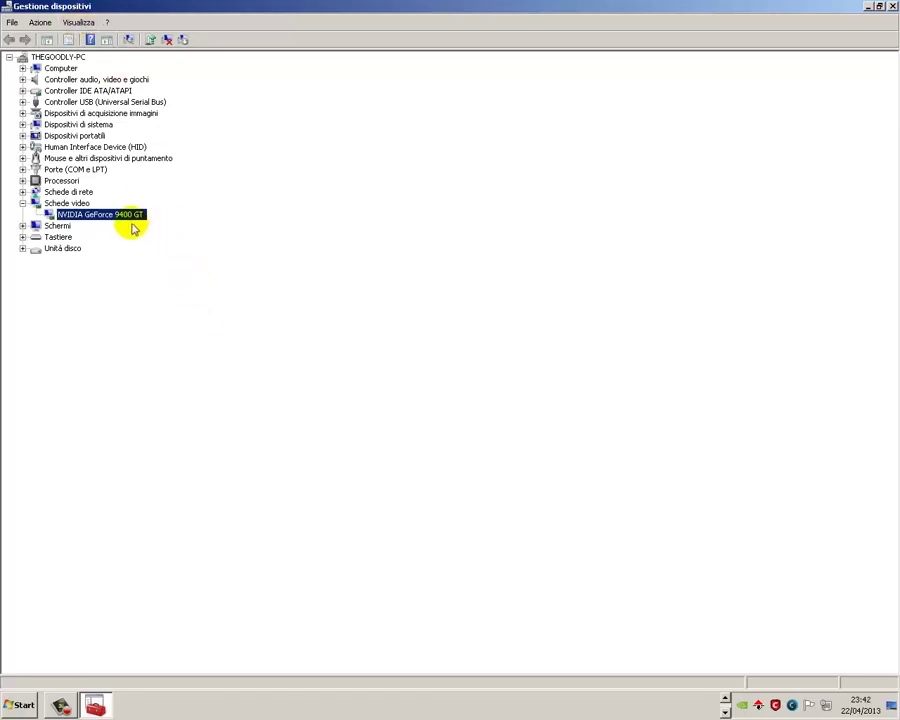
Step: Show hidden devices in Device Manager and select the dimmed Intel G33/G31 Express Chipset display adapter, checking its available actions
{"action": "left_click", "coordinate": [80, 24]}
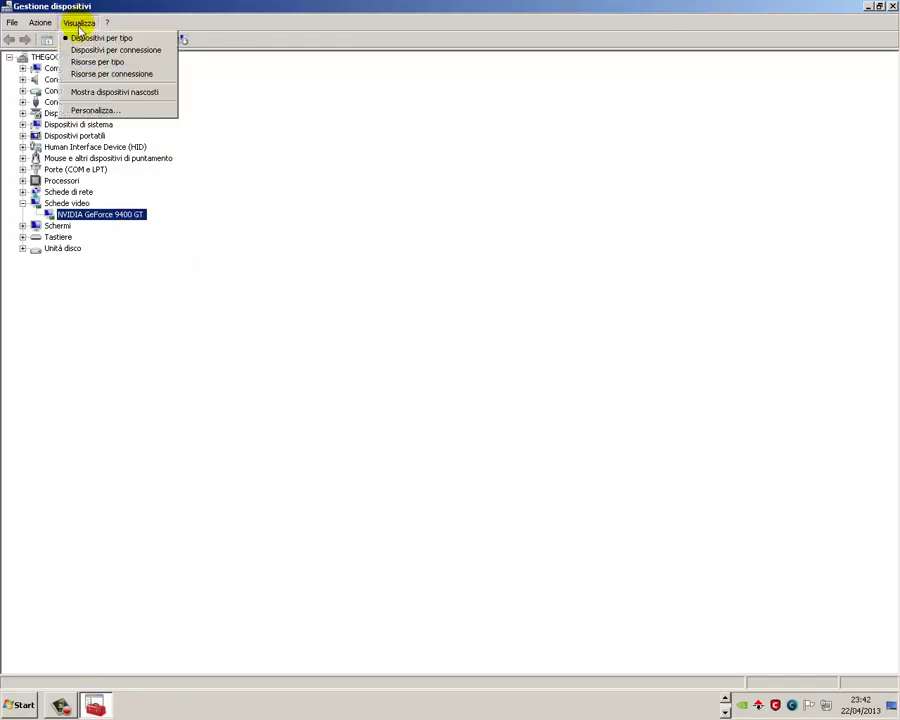
{"action": "left_click", "coordinate": [91, 93]}
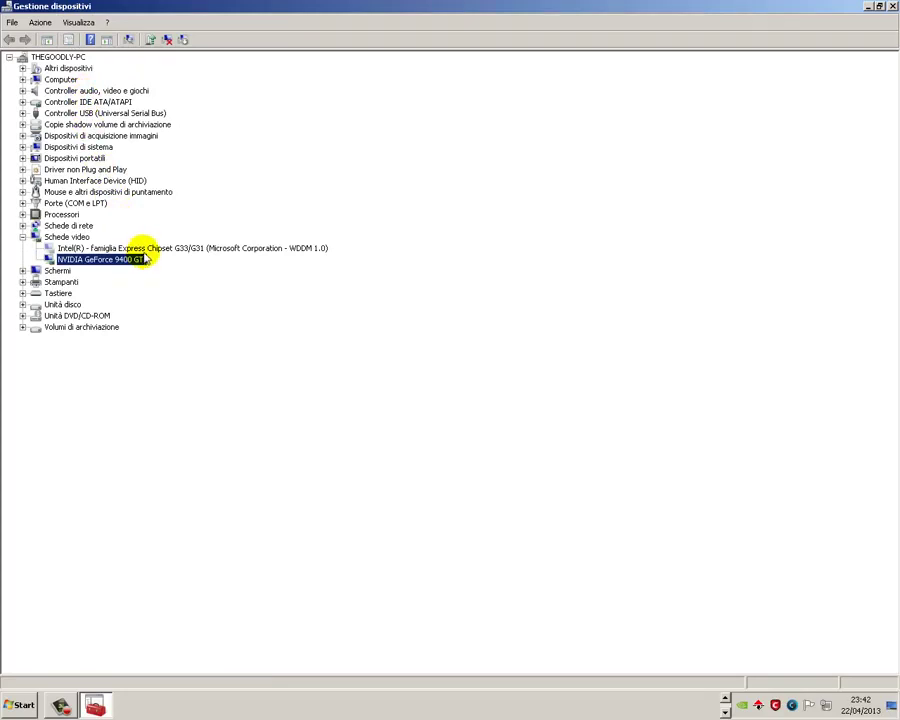
{"action": "left_click", "coordinate": [74, 248]}
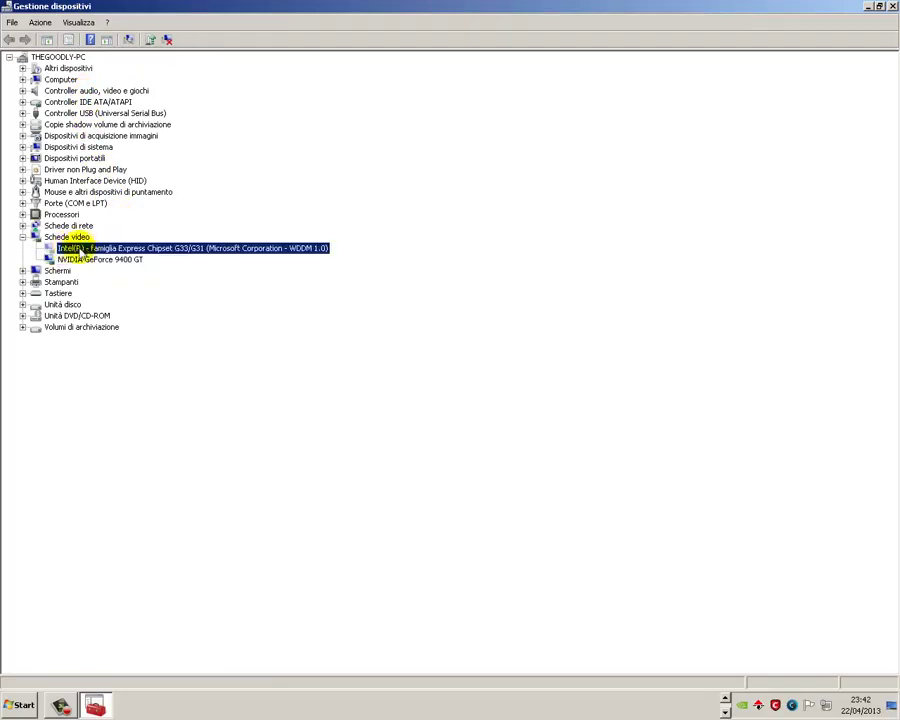
{"action": "right_click", "coordinate": [90, 251]}
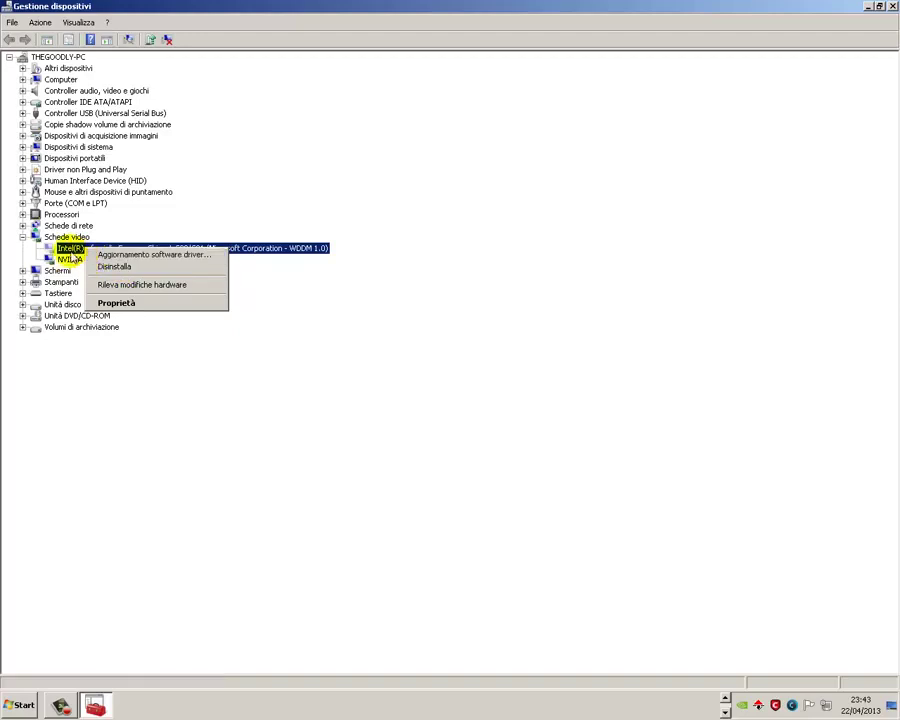
{"action": "left_click", "coordinate": [116, 247]}
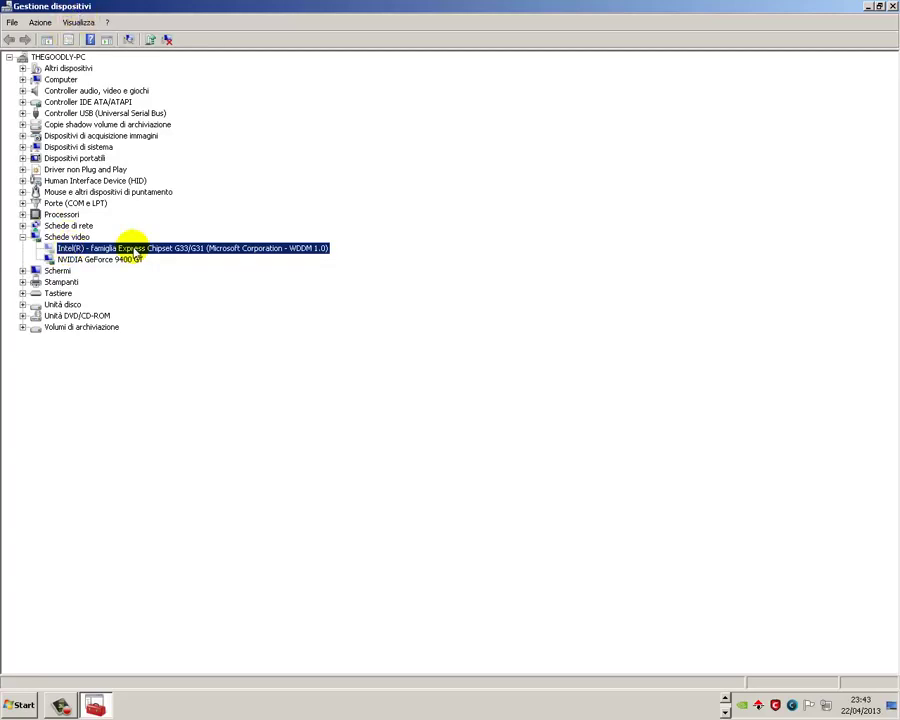
Step: Open the environment variables settings through the System item of Control Panel and its advanced system settings
{"action": "left_click", "coordinate": [20, 706]}
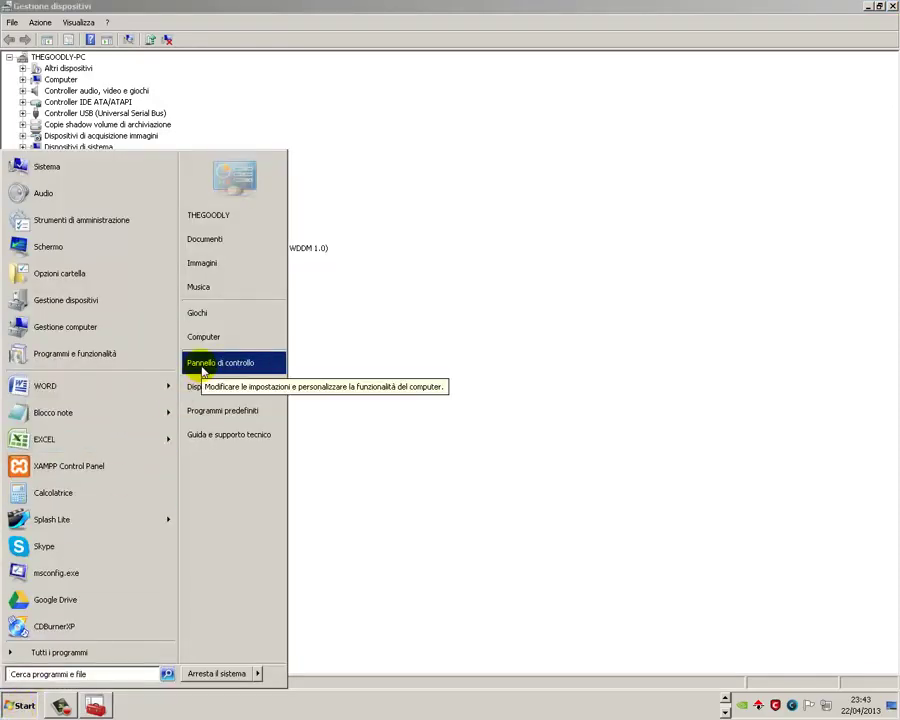
{"action": "left_click", "coordinate": [201, 372]}
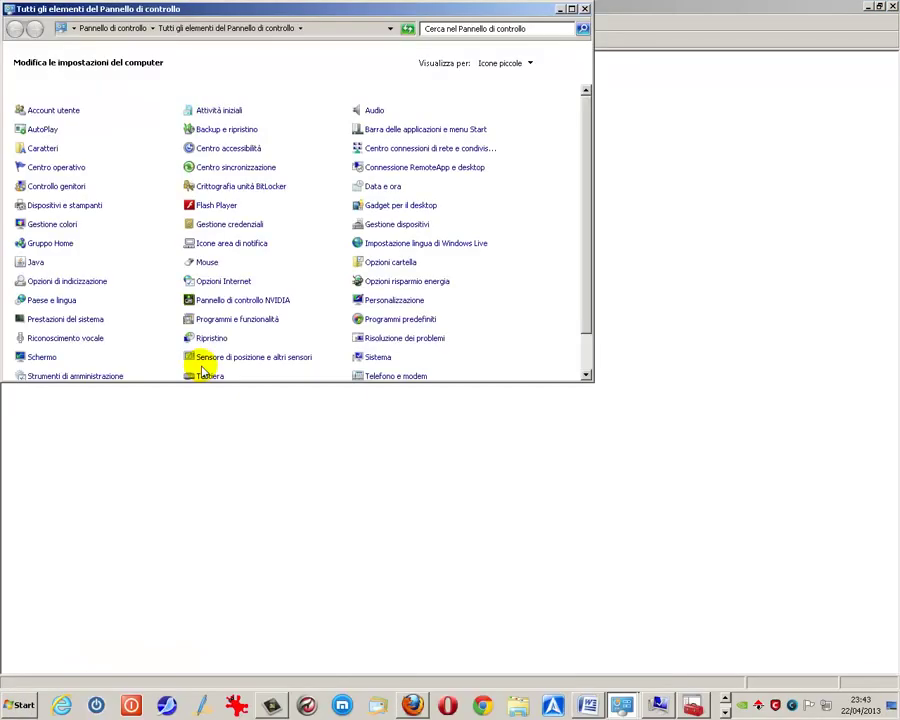
{"action": "left_click", "coordinate": [571, 8]}
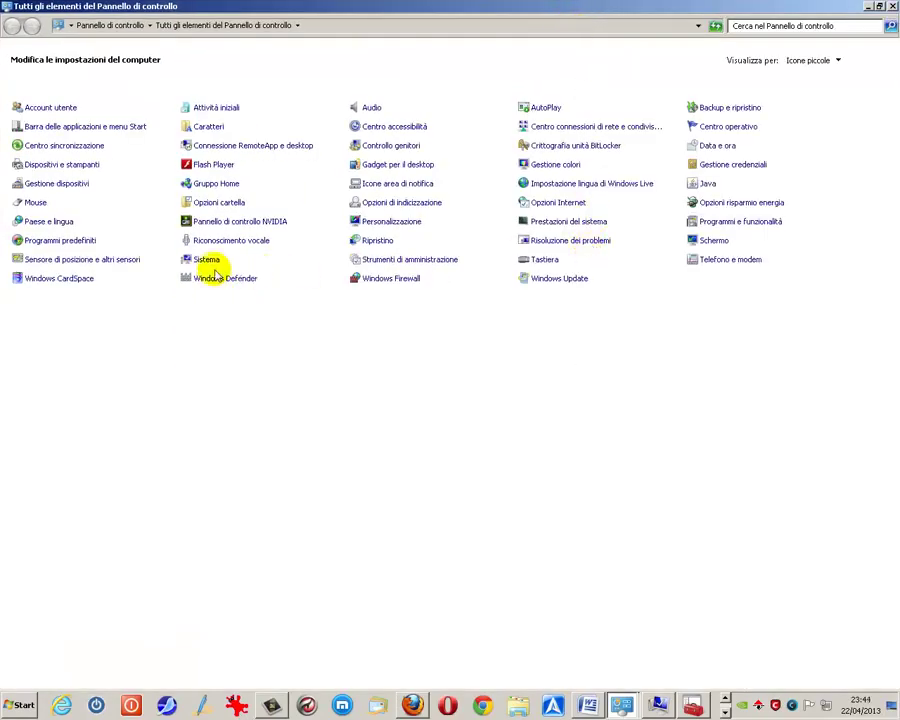
{"action": "left_click", "coordinate": [206, 260]}
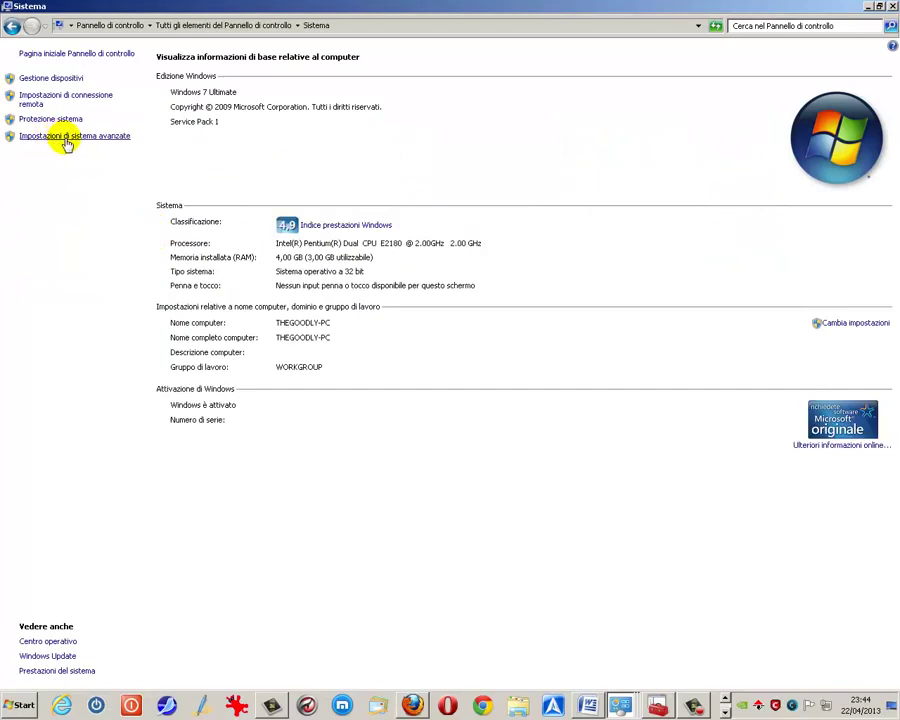
{"action": "left_click", "coordinate": [64, 140]}
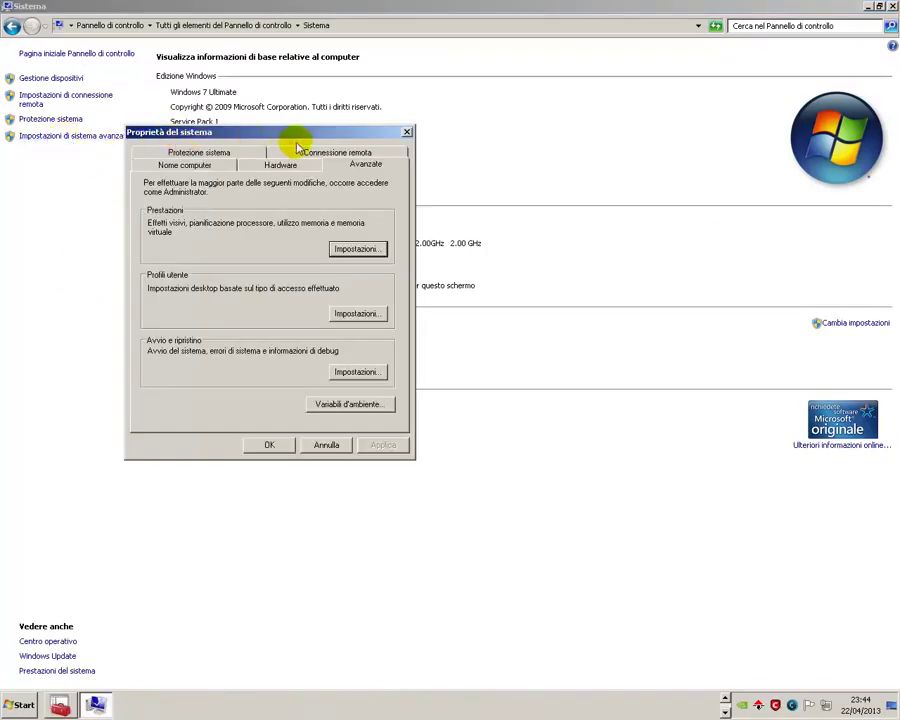
{"action": "left_click", "coordinate": [334, 408]}
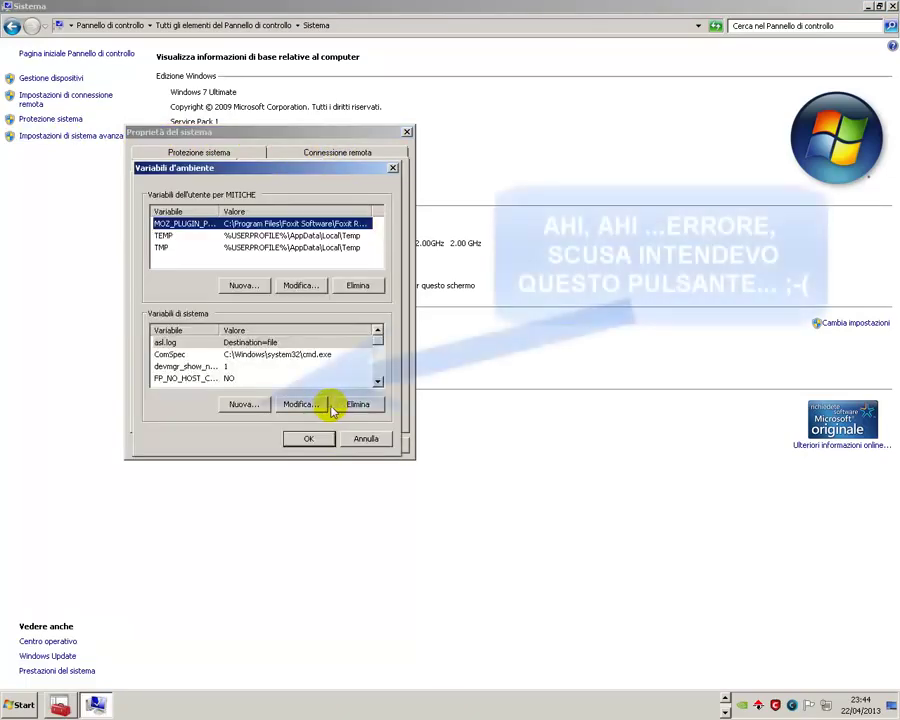
Step: Fill in a new user variable named devmgr_show_nonpresent_devices with the value 1, and cancel the dialog without saving it
{"action": "left_click", "coordinate": [244, 288]}
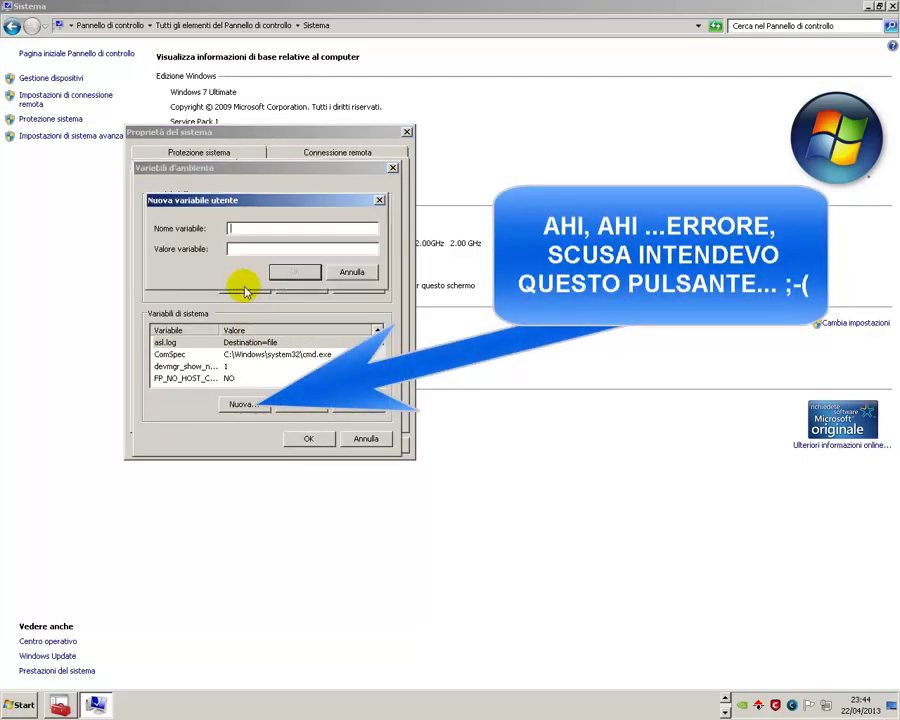
{"action": "left_click", "coordinate": [233, 233]}
{"action": "right_click", "coordinate": [233, 232]}
{"action": "left_click", "coordinate": [258, 279]}
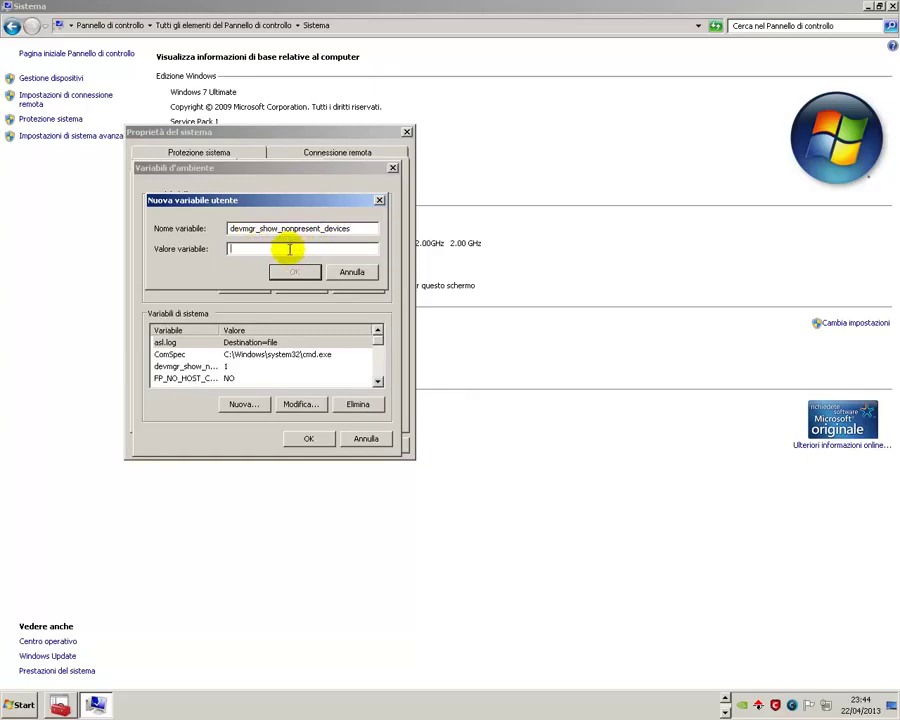
{"action": "left_click", "coordinate": [289, 249]}
{"action": "type", "text": "1"}
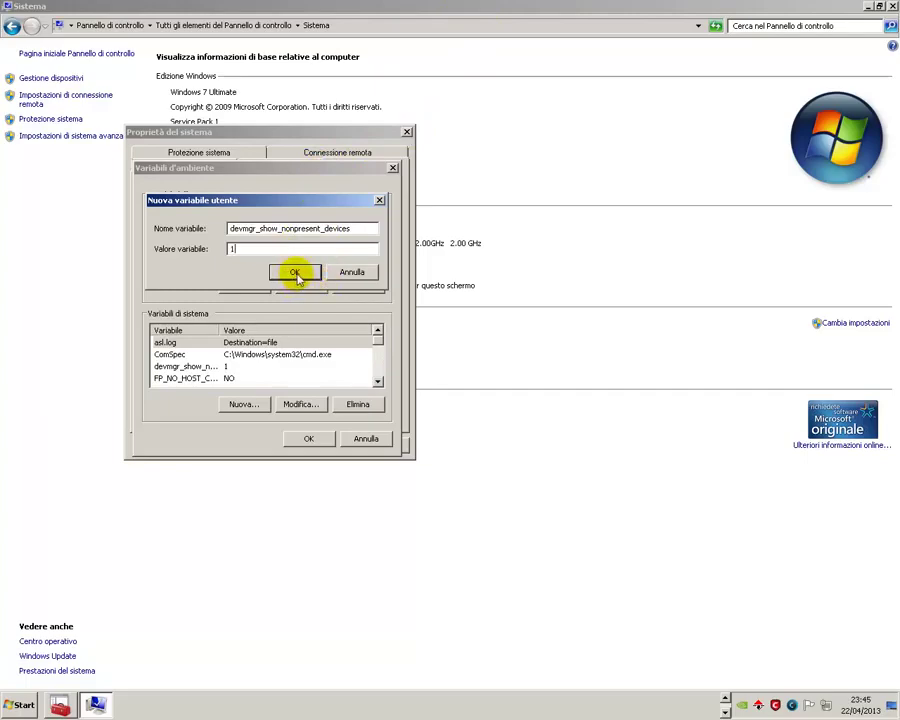
{"action": "left_click", "coordinate": [354, 275]}
Step: Select the existing devmgr_show_nonpresent_devices system variable, widen the name column to read its full name, and close the environment variables and system properties dialogs
{"action": "left_click", "coordinate": [178, 366]}
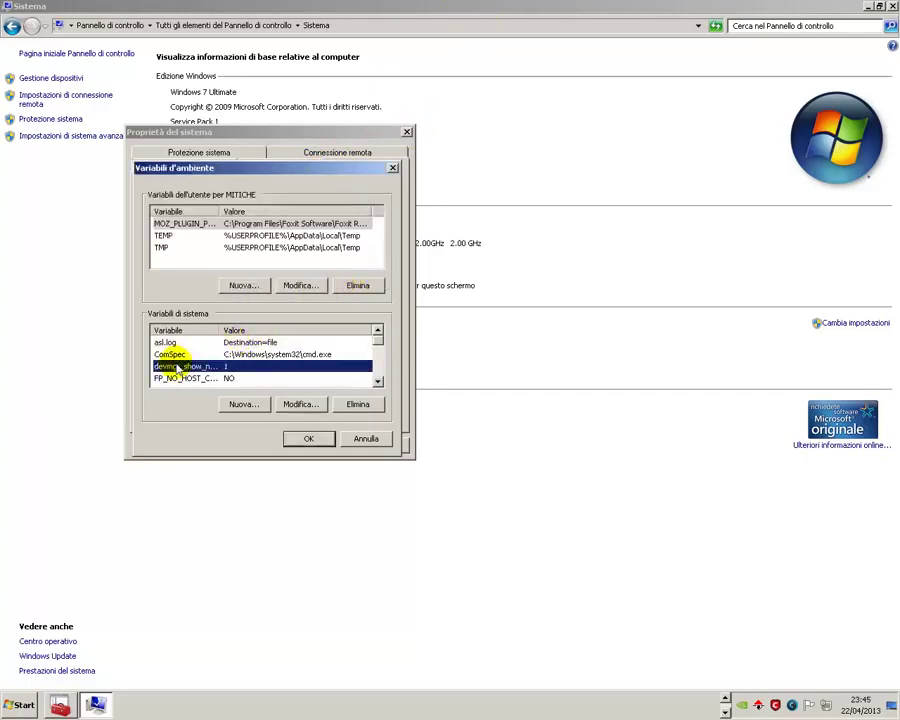
{"action": "double_click", "coordinate": [219, 330]}
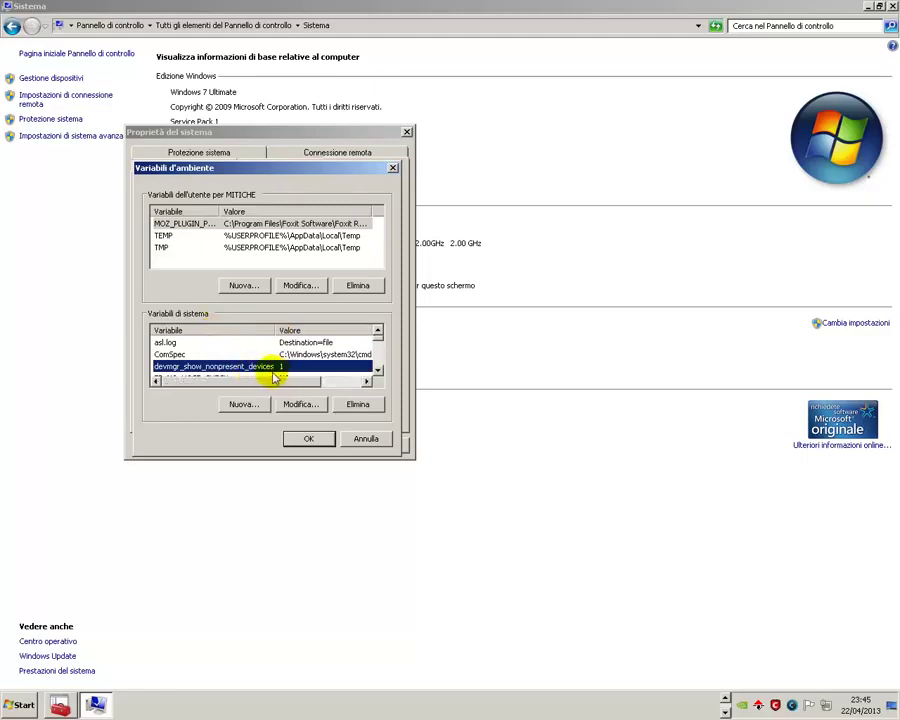
{"action": "left_click", "coordinate": [312, 443]}
{"action": "left_click", "coordinate": [268, 445]}
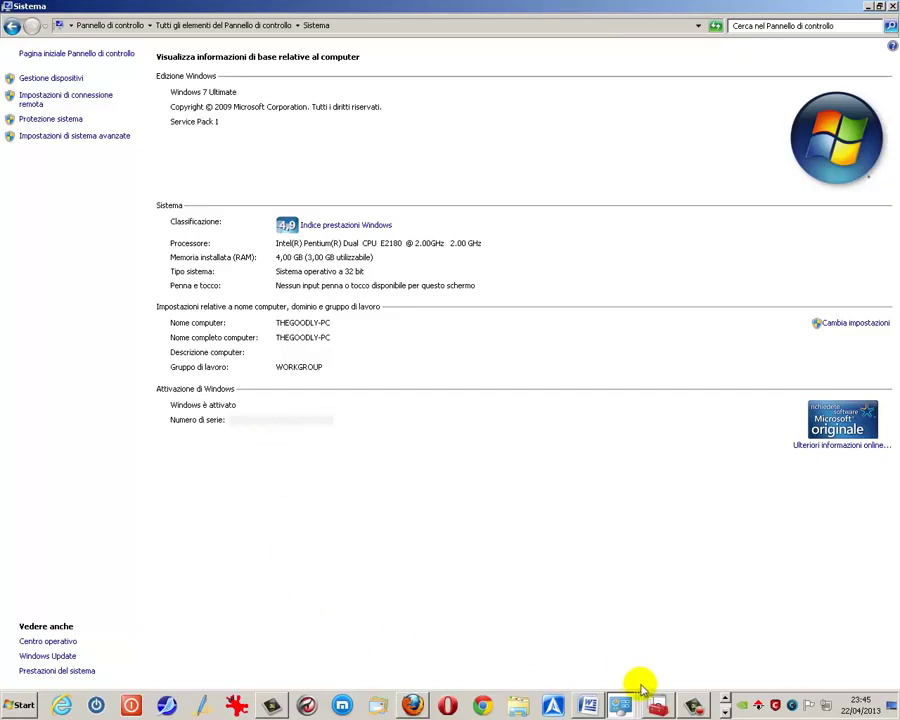
Step: Switch to Device Manager, expand the display adapters category (Schede video) and show hidden devices
{"action": "mouse_move", "coordinate": [666, 705]}
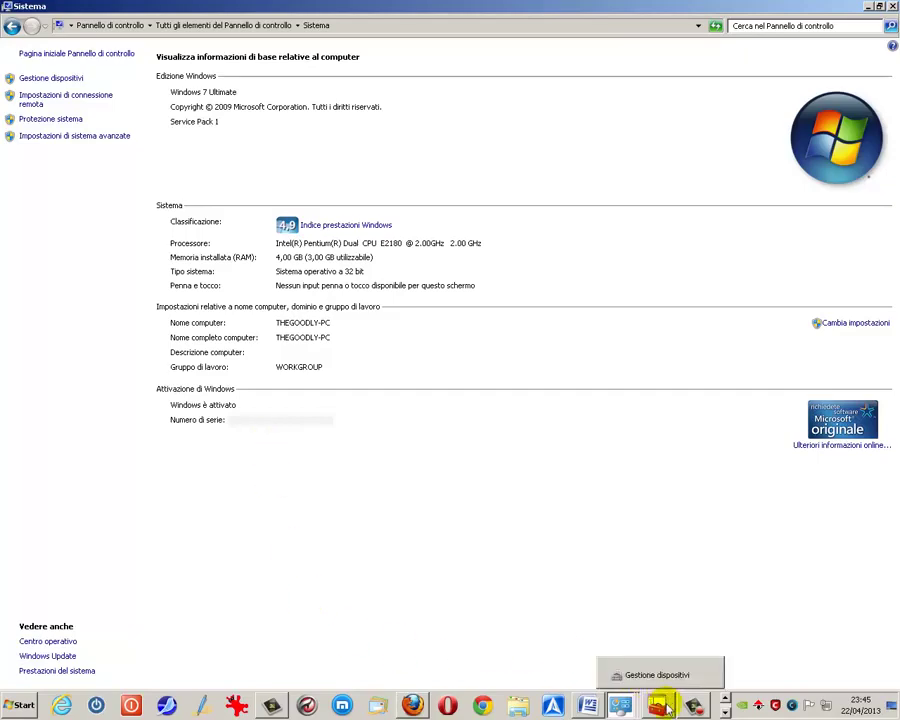
{"action": "left_click", "coordinate": [655, 672]}
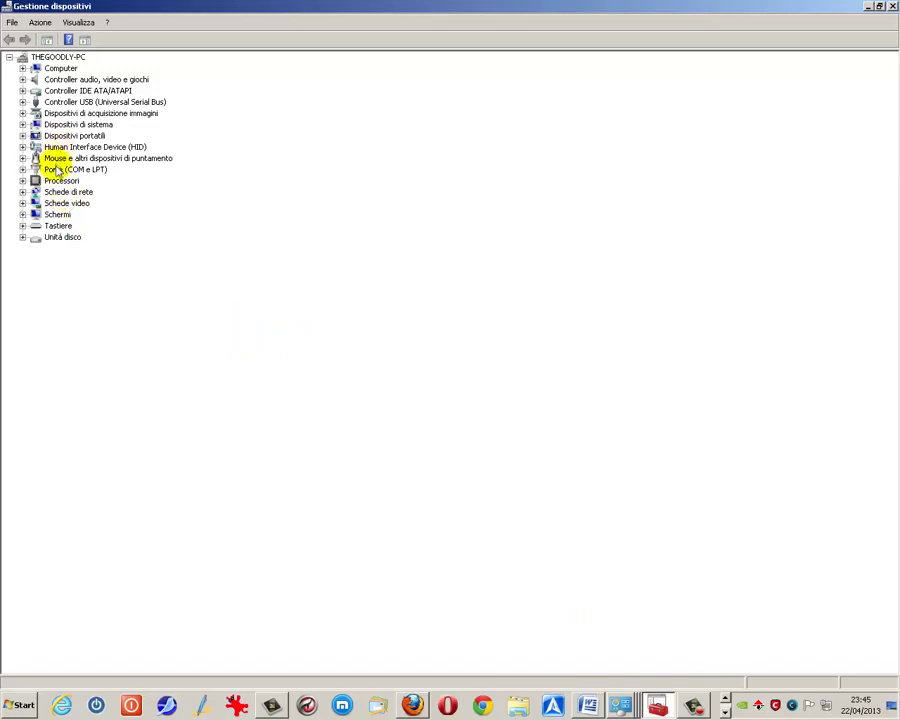
{"action": "left_click", "coordinate": [22, 203]}
{"action": "left_click", "coordinate": [78, 22]}
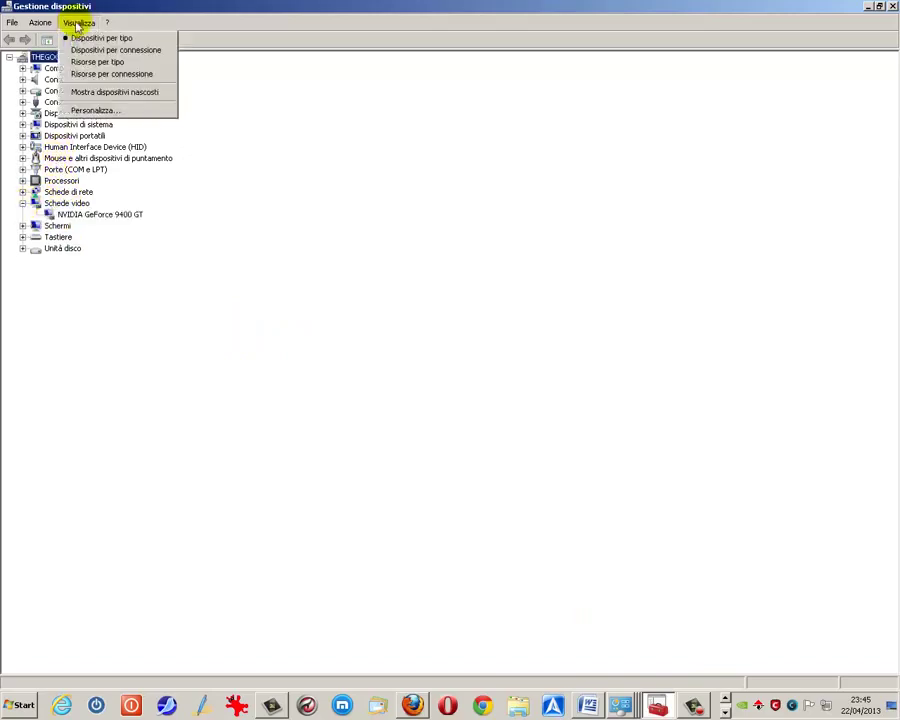
{"action": "left_click", "coordinate": [80, 91]}
Step: Check the available actions for the dimmed Intel G33/G31 Express Chipset adapter and the NVIDIA GeForce 9400 GT without applying any
{"action": "left_click", "coordinate": [101, 248]}
{"action": "right_click", "coordinate": [101, 252]}
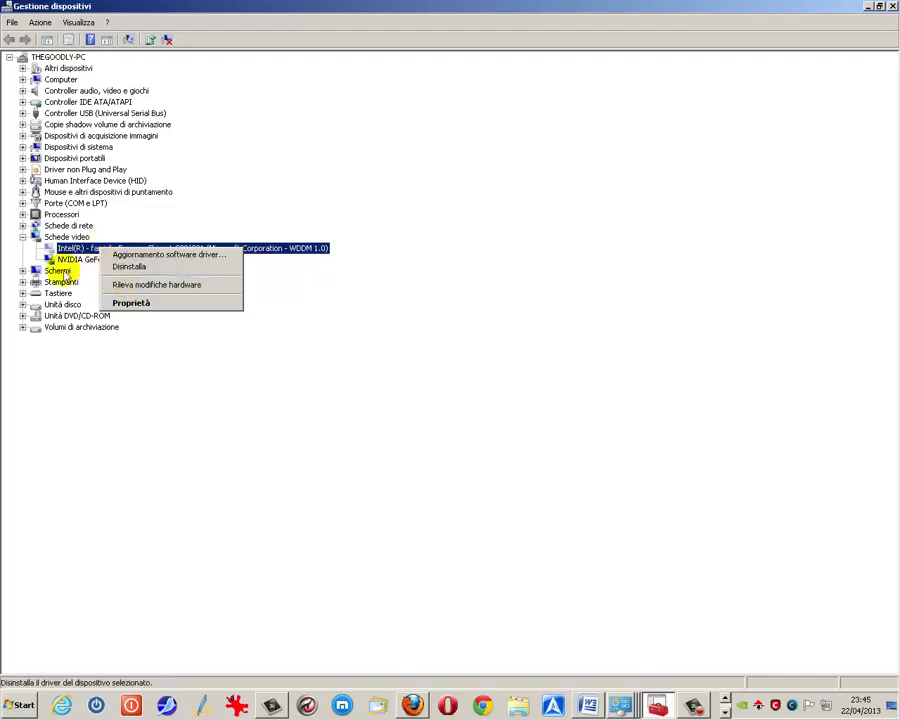
{"action": "left_click", "coordinate": [79, 260]}
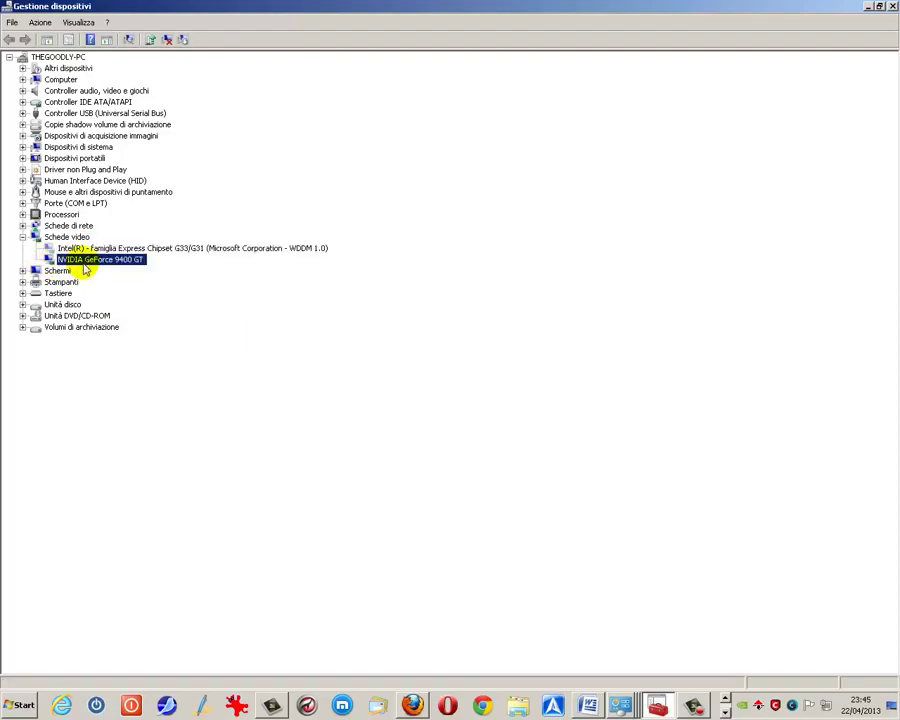
{"action": "right_click", "coordinate": [84, 265]}
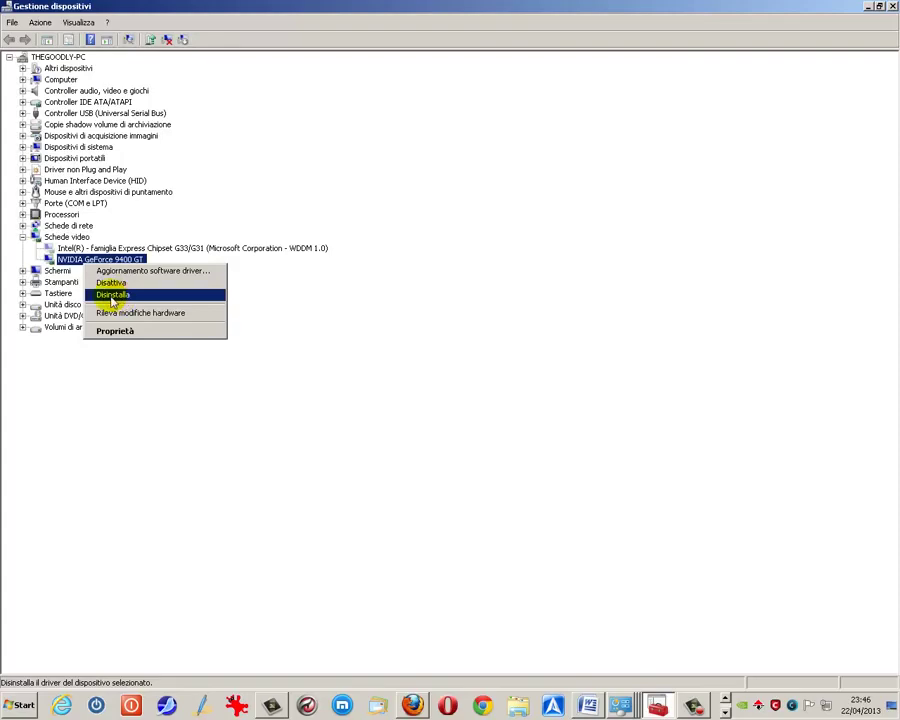
{"action": "left_click", "coordinate": [387, 413]}
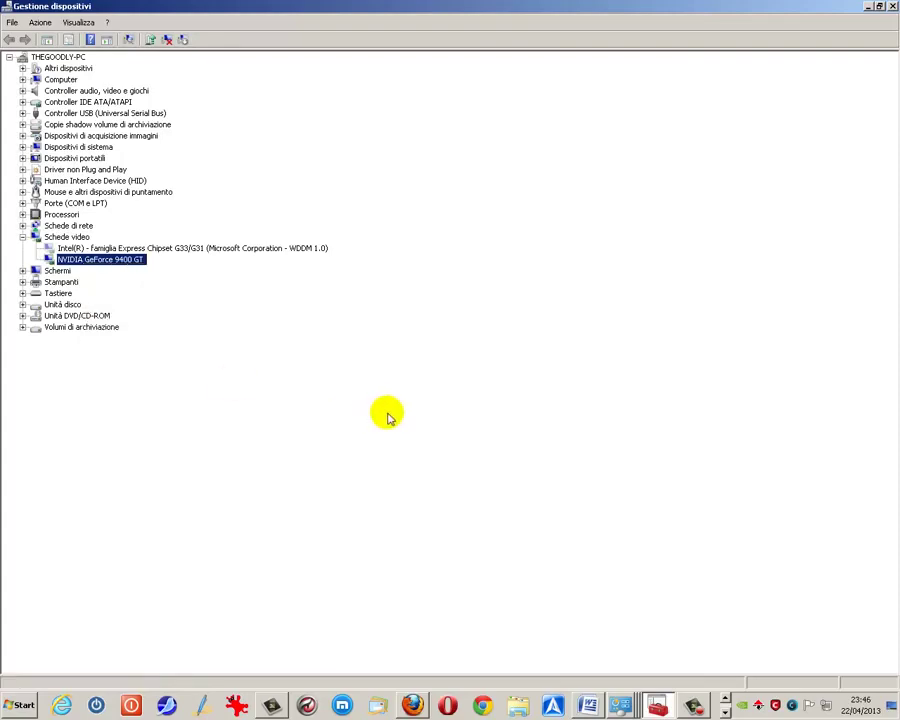